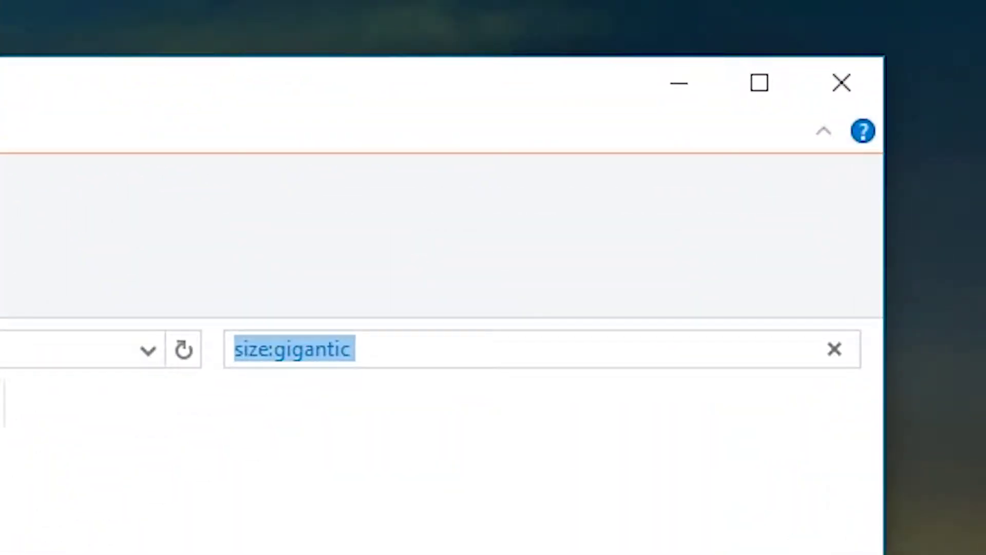
{"action": "type", "text": "size:"}
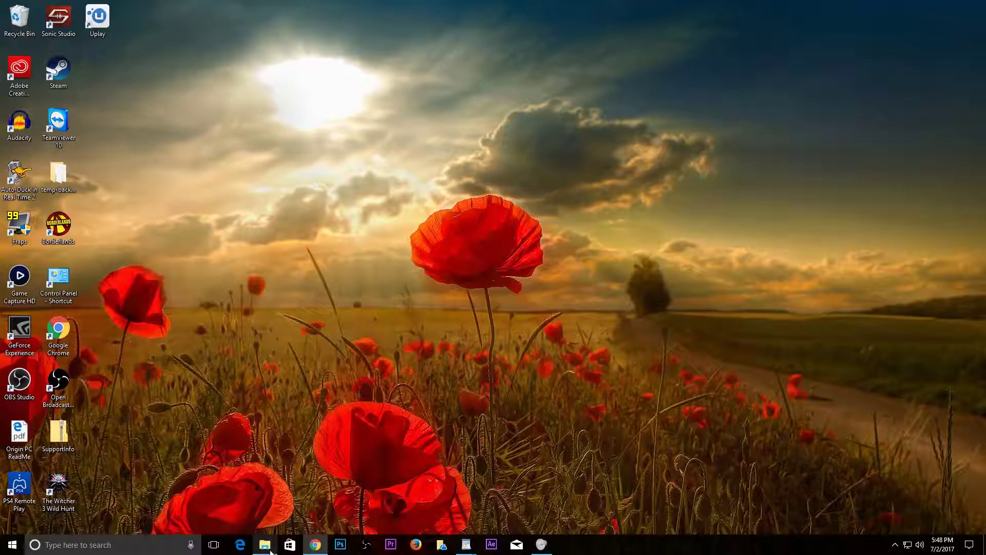
Open File Explorer and filter the Mad Max folder's files by the size category Gigantic (>128 MB)
{"action": "left_click", "coordinate": [267, 547]}
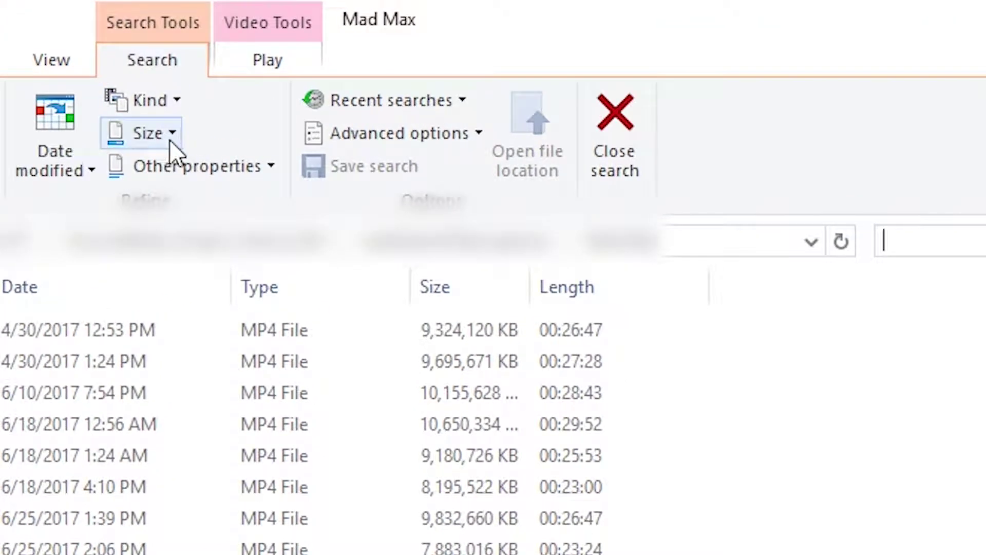
{"action": "left_click", "coordinate": [172, 133]}
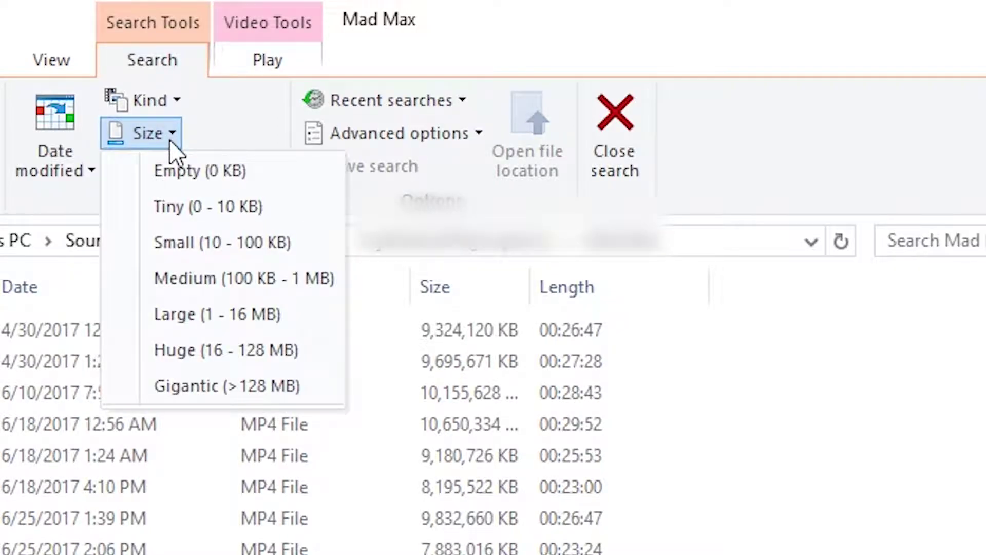
{"action": "left_click", "coordinate": [291, 391]}
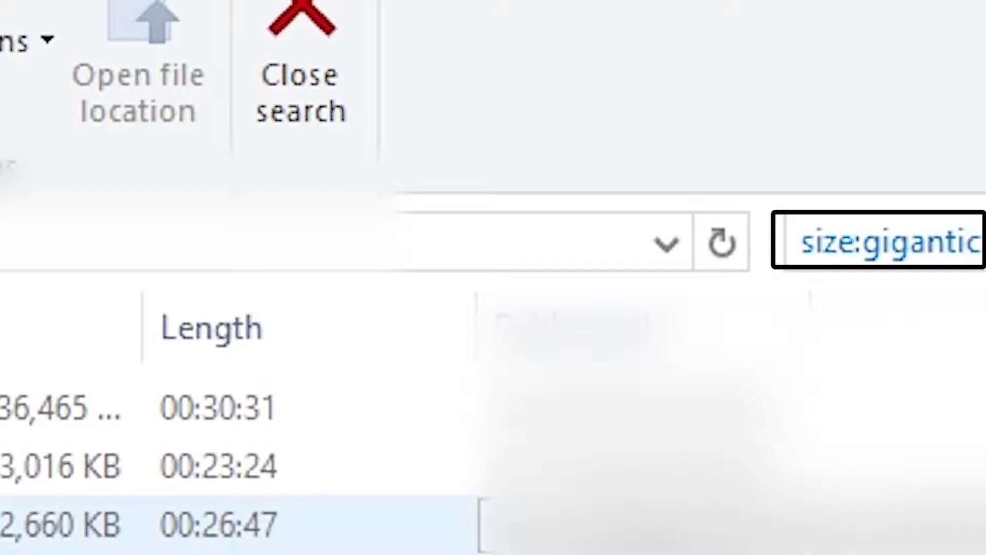
Search the Mad Max folder for files larger than 10 GB, using the query "size: > 10 GB"
{"action": "key", "text": "ctrl+a"}
{"action": "type", "text": "size:"}
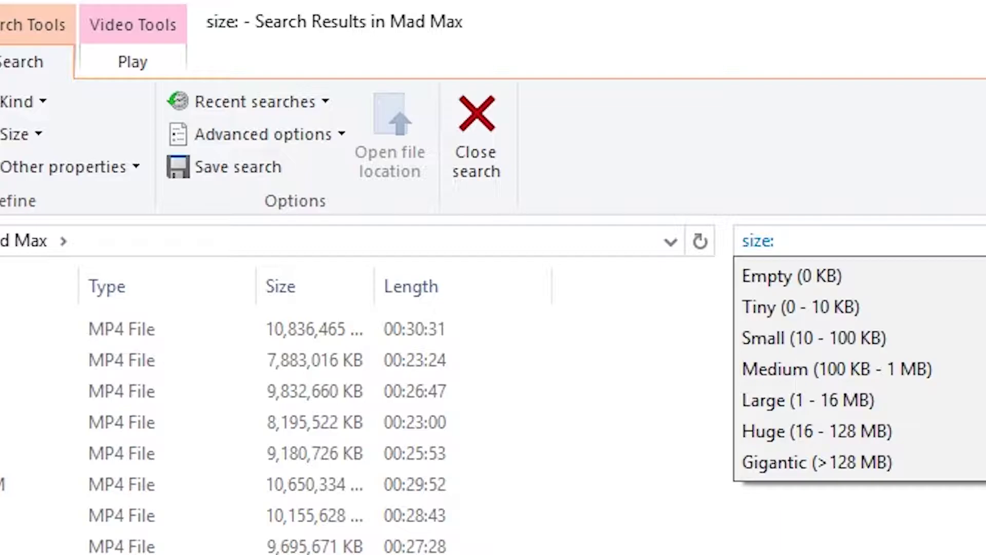
{"action": "type", "text": " >"}
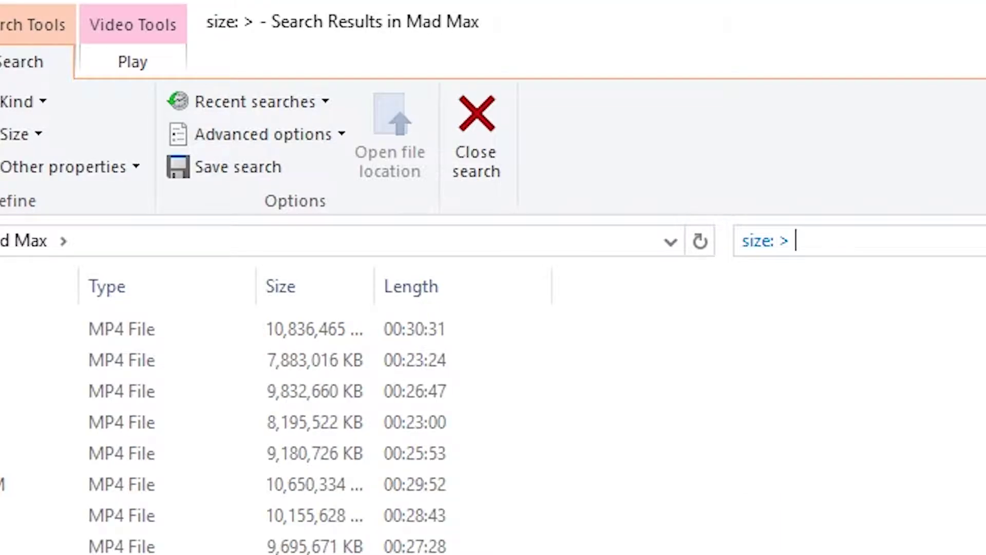
{"action": "type", "text": " 9"}
{"action": "key", "text": "BackSpace"}
{"action": "type", "text": "10 GB"}
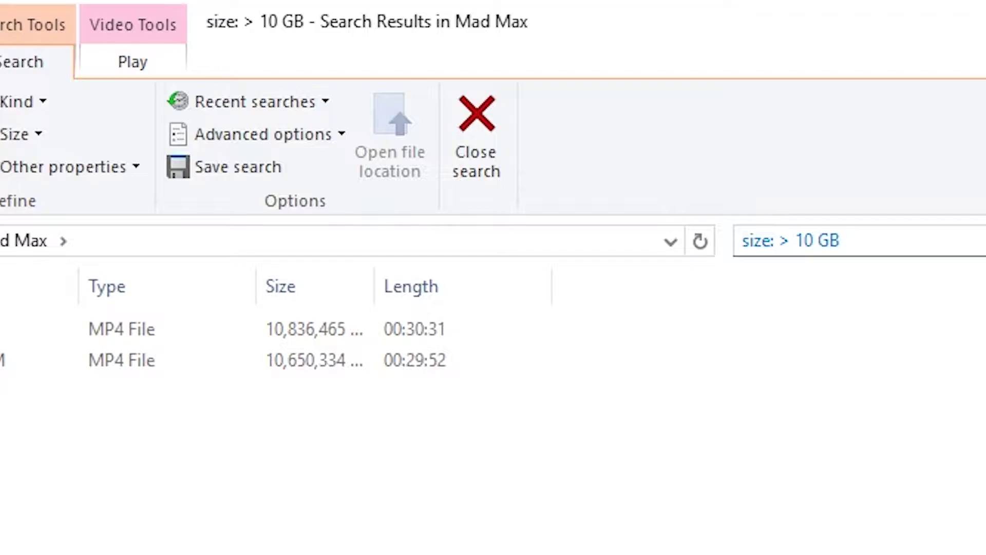
Replace the search query with ".mp4 size:>10GB" to find only MP4 files larger than 10 GB
{"action": "key", "text": "BackSpace"}
{"action": "key", "text": "BackSpace"}
{"action": "key", "text": "BackSpace"}
{"action": "key", "text": "BackSpace"}
{"action": "key", "text": "BackSpace"}
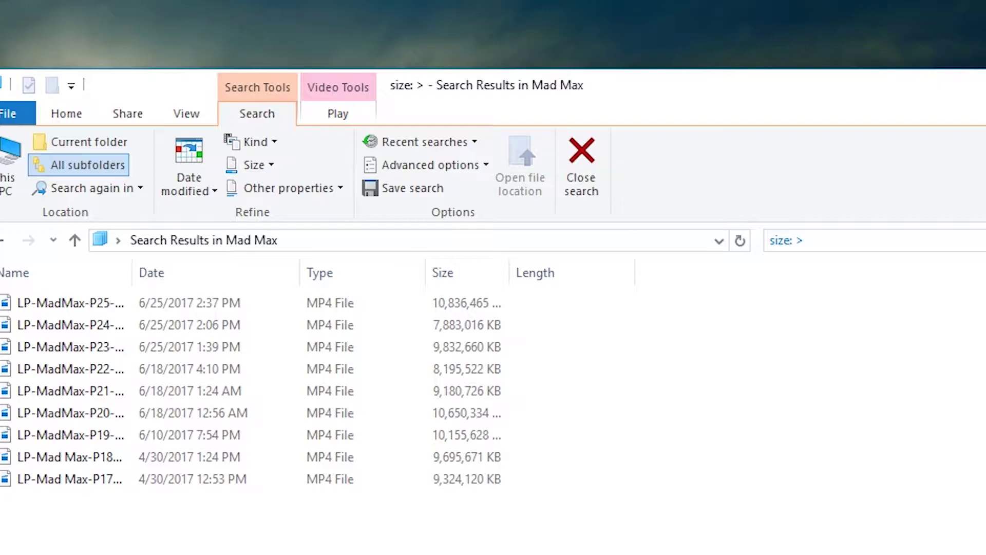
{"action": "key", "text": "BackSpace"}
{"action": "type", "text": ".mp4"}
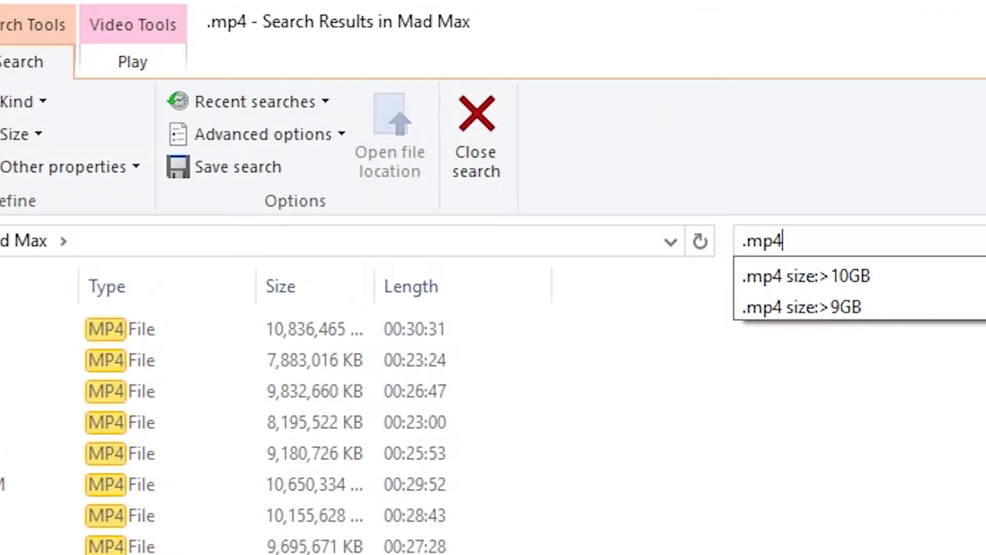
{"action": "type", "text": " size:"}
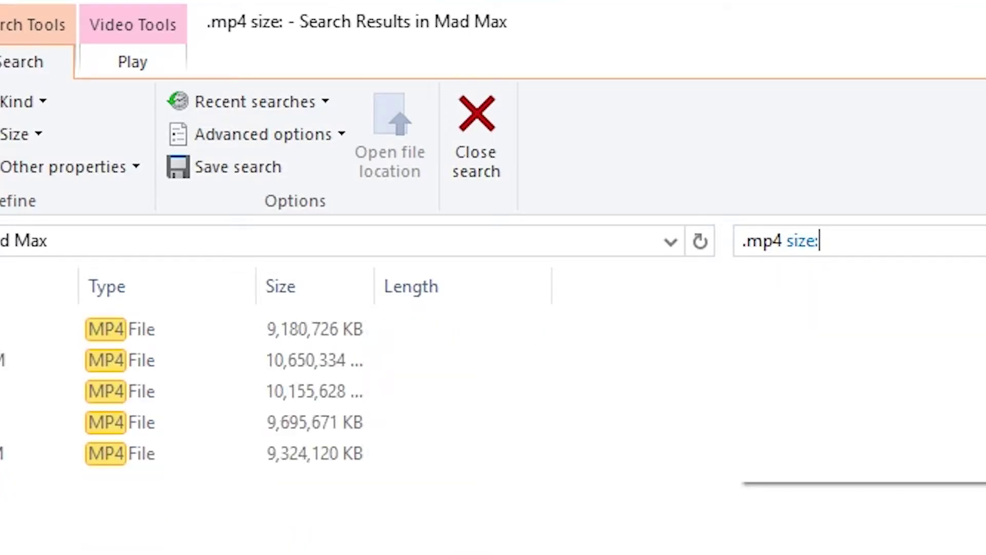
{"action": "type", "text": ">10GB"}
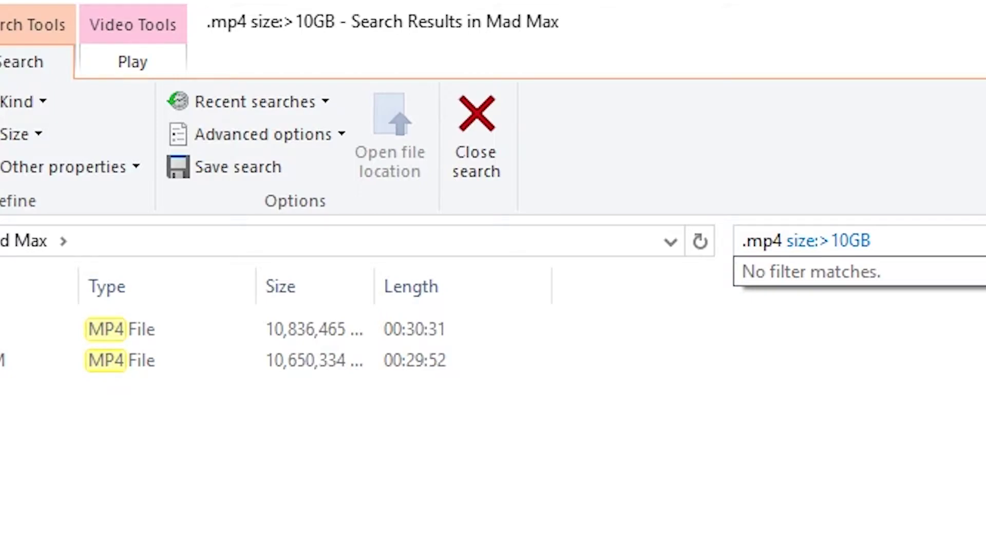
Change the search query back to "size: > 10 GB", without a file type restriction
{"action": "key", "text": "ctrl+a"}
{"action": "type", "text": "size:"}
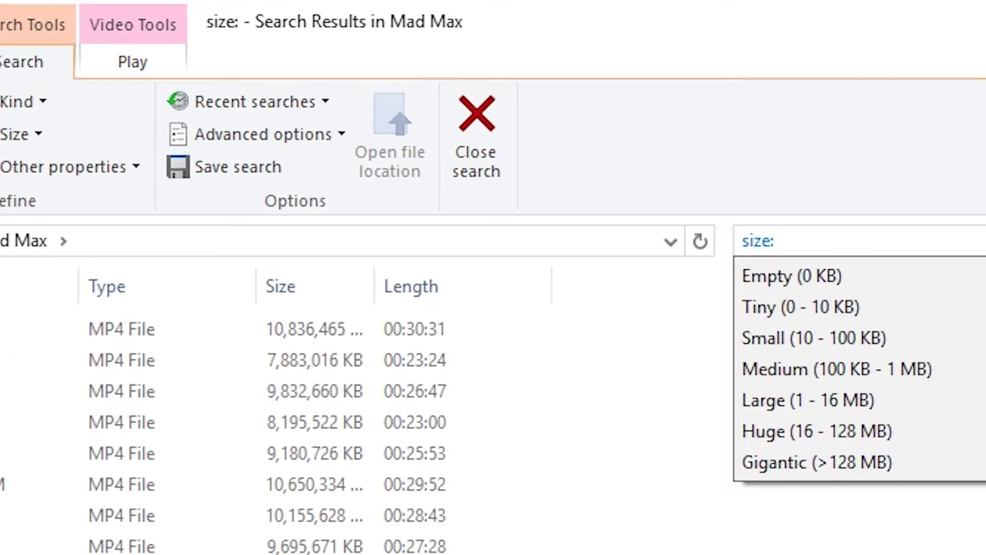
{"action": "type", "text": " >"}
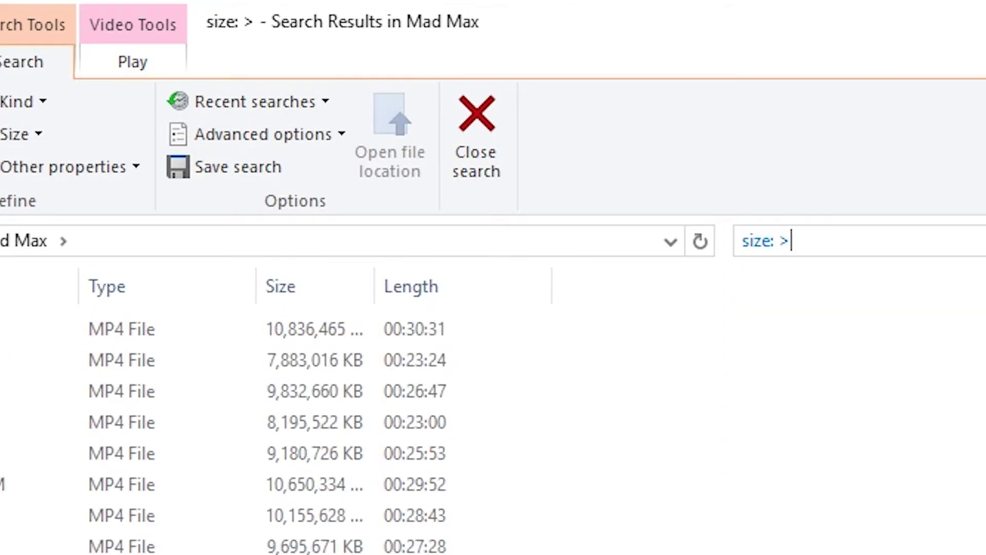
{"action": "type", "text": " 9"}
{"action": "key", "text": "BackSpace"}
{"action": "type", "text": "10 GB"}
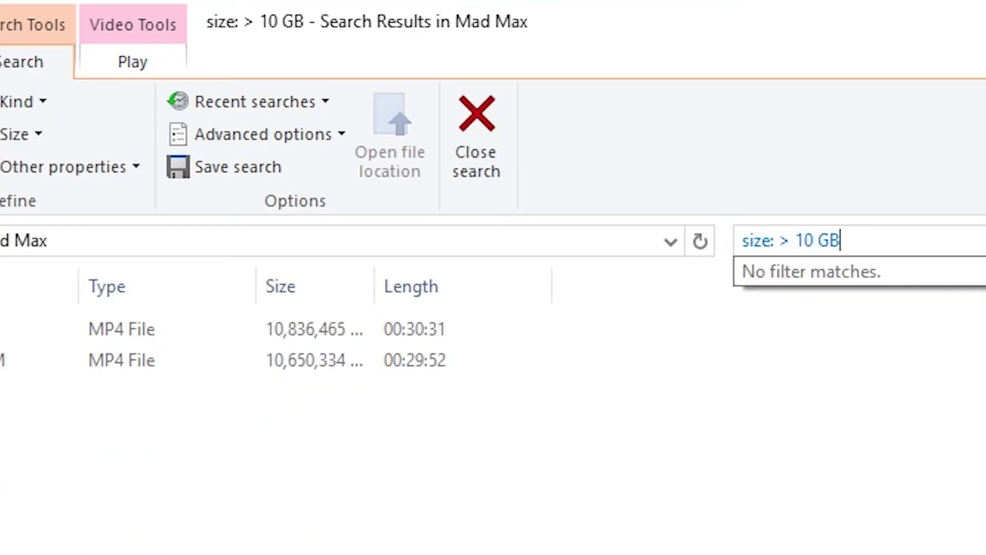
Clear the search query and search for MP4 files over 10 GB again with ".mp4 size:>10GB"
{"action": "key", "text": "ctrl+a"}
{"action": "key", "text": "BackSpace"}
{"action": "type", "text": ".mp4"}
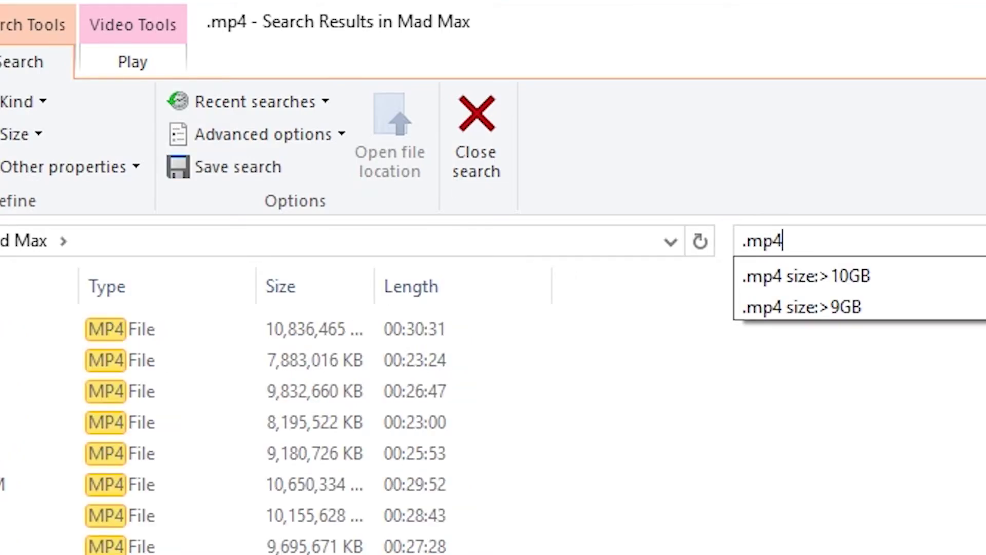
{"action": "type", "text": " size"}
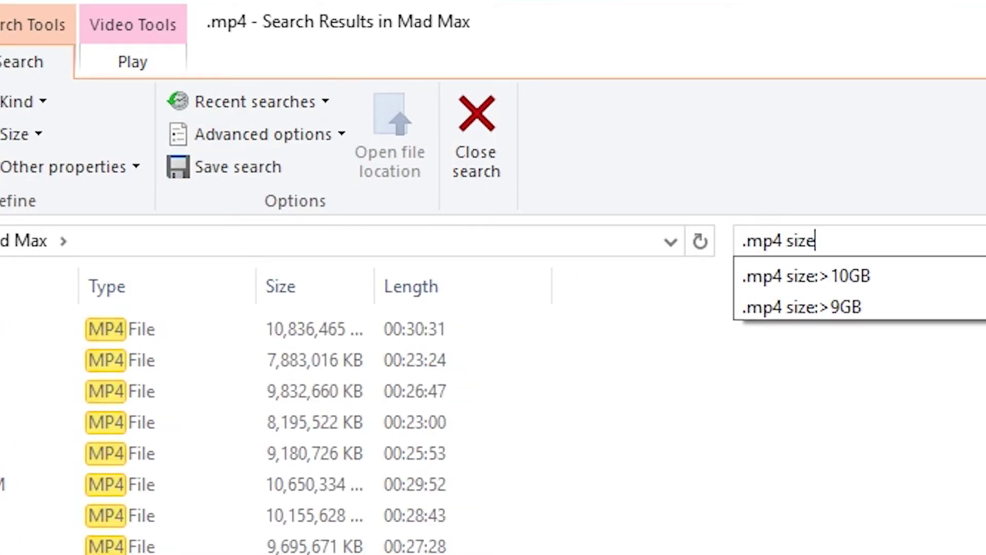
{"action": "type", "text": ":>10GB"}
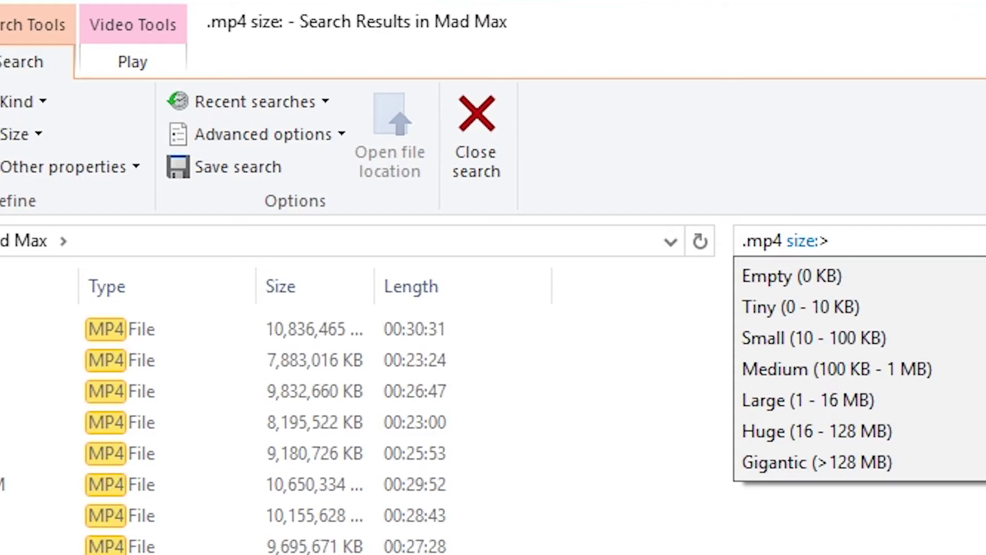